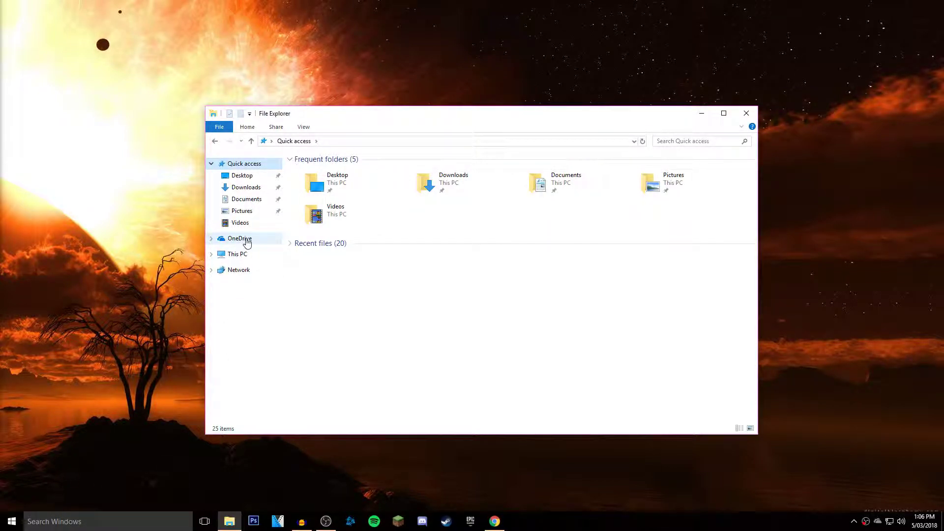
# Show the OneDrive folder's five folders and 'Getting started with OneDrive.pdf', closing the setup prompt.
pyautogui.click(247, 241)
pyautogui.click(602, 141)
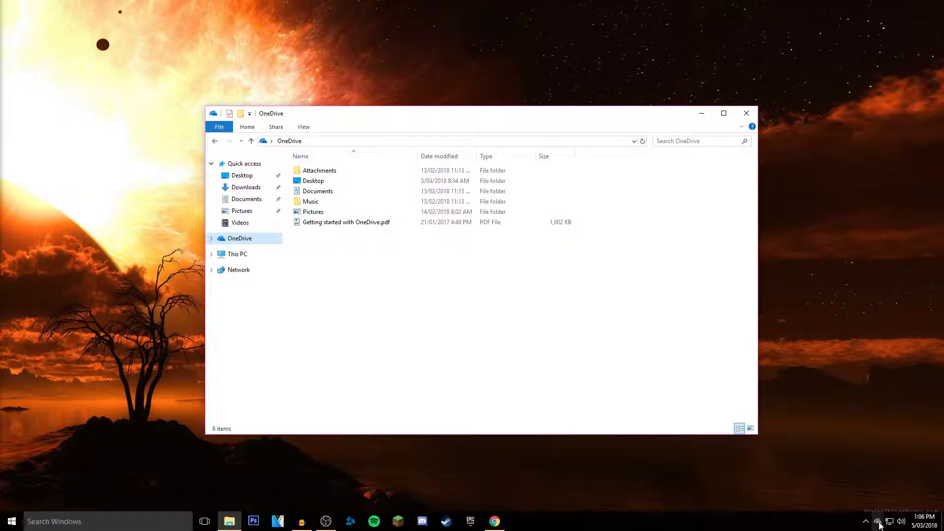
# Untick 'Start OneDrive automatically when I sign in to Windows' in OneDrive settings and save.
pyautogui.click(878, 522)
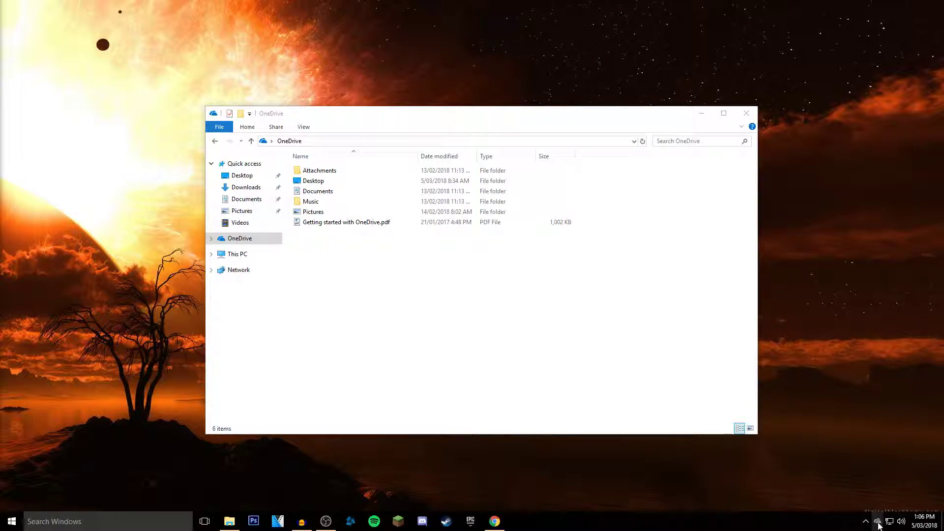
pyautogui.rightClick(878, 525)
pyautogui.click(873, 480)
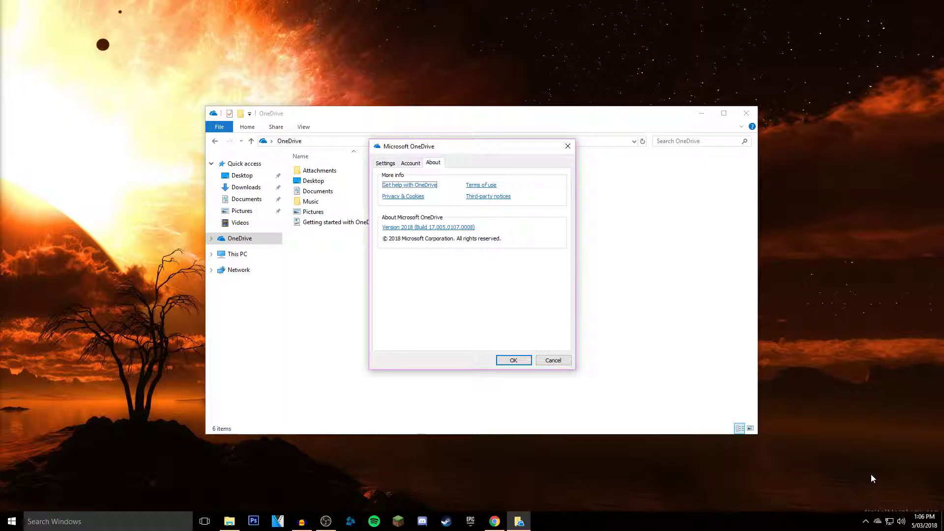
pyautogui.click(385, 163)
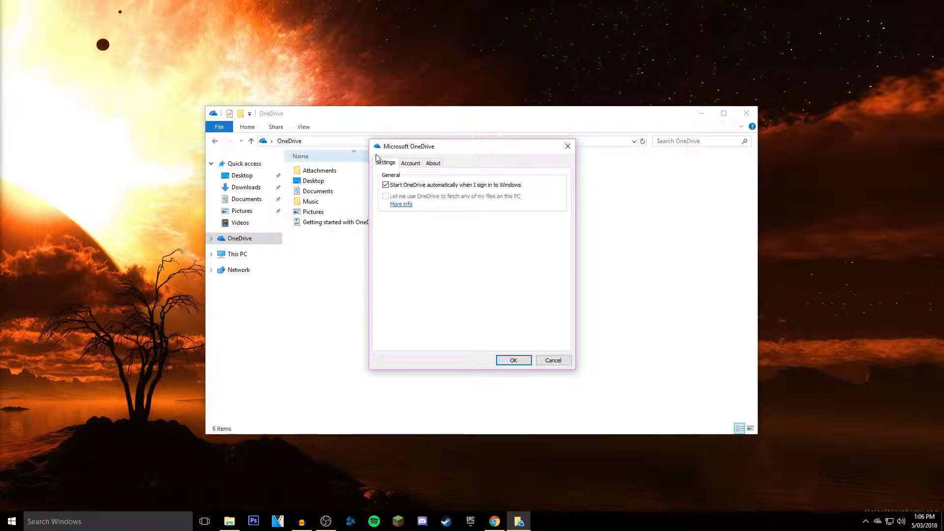
pyautogui.click(386, 185)
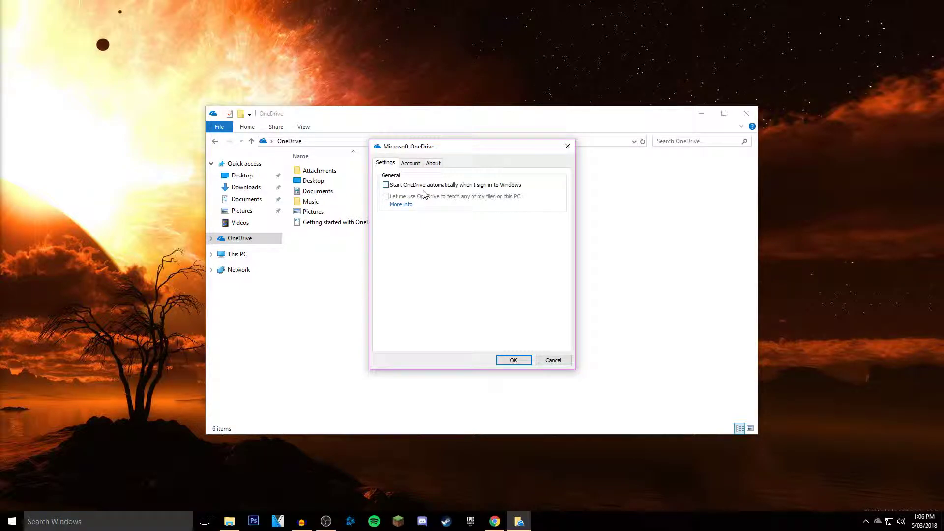
pyautogui.click(519, 361)
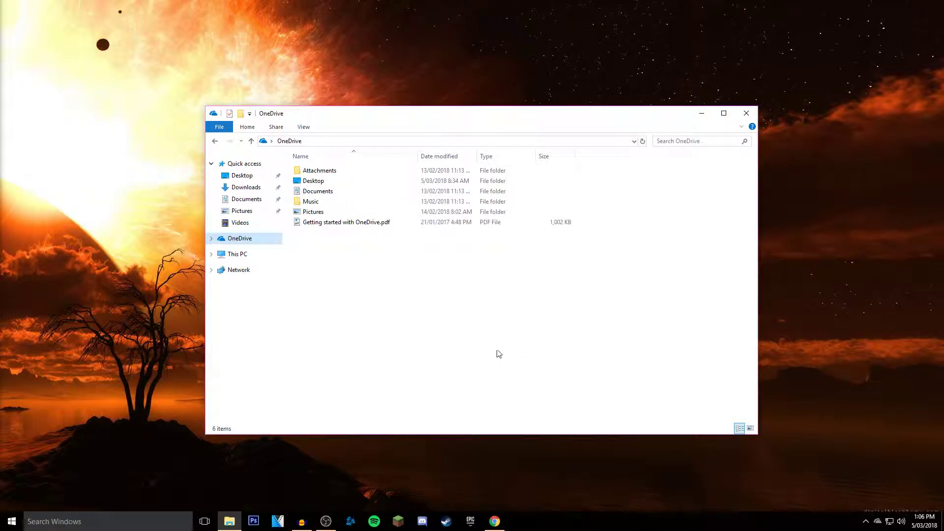
# Quit OneDrive from its tray icon and confirm closing it.
pyautogui.rightClick(878, 521)
pyautogui.click(880, 526)
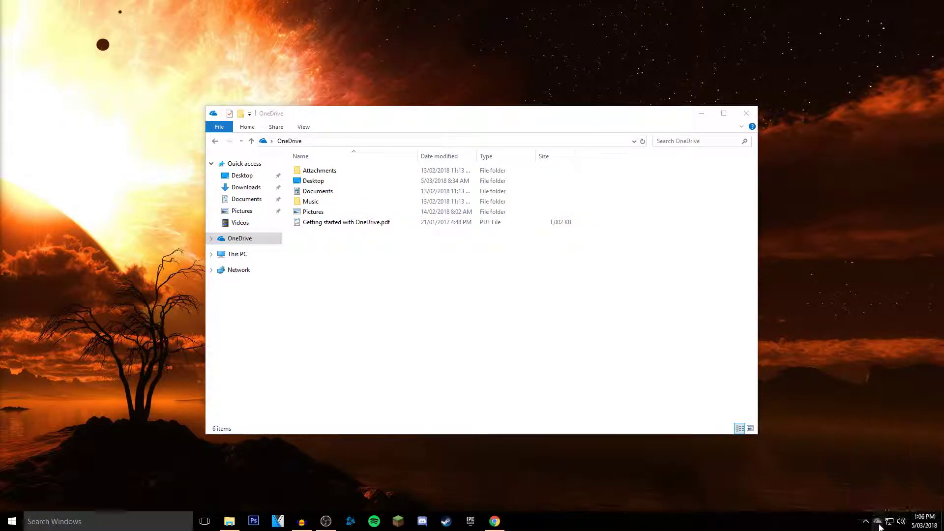
pyautogui.rightClick(878, 522)
pyautogui.click(873, 504)
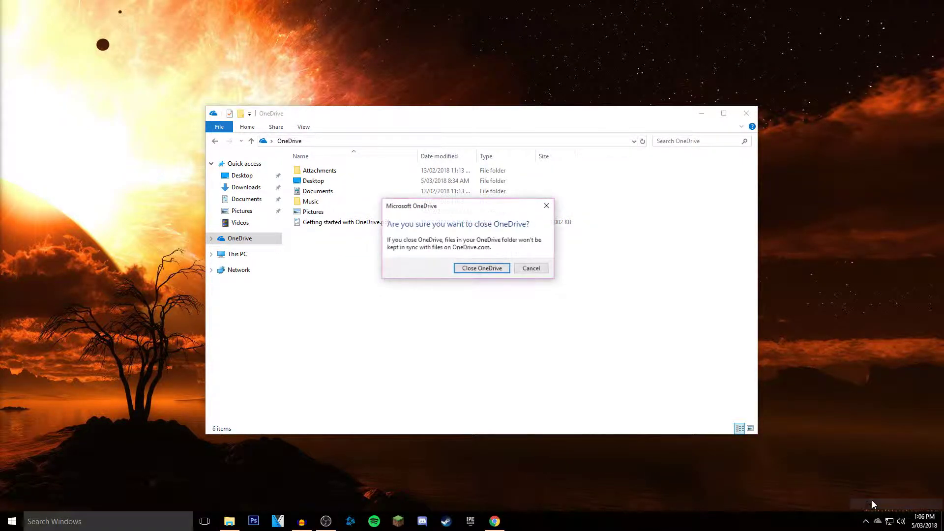
pyautogui.click(494, 269)
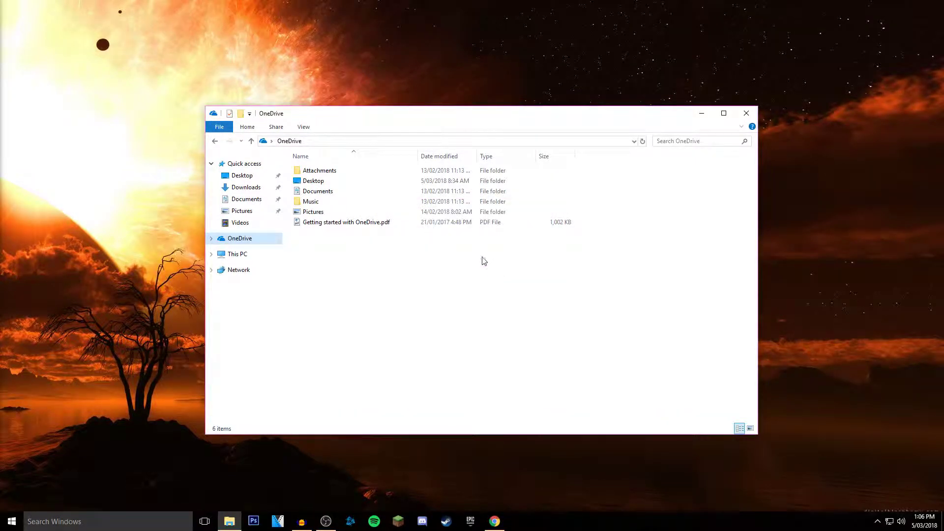
pyautogui.click(135, 527)
pyautogui.write('se')
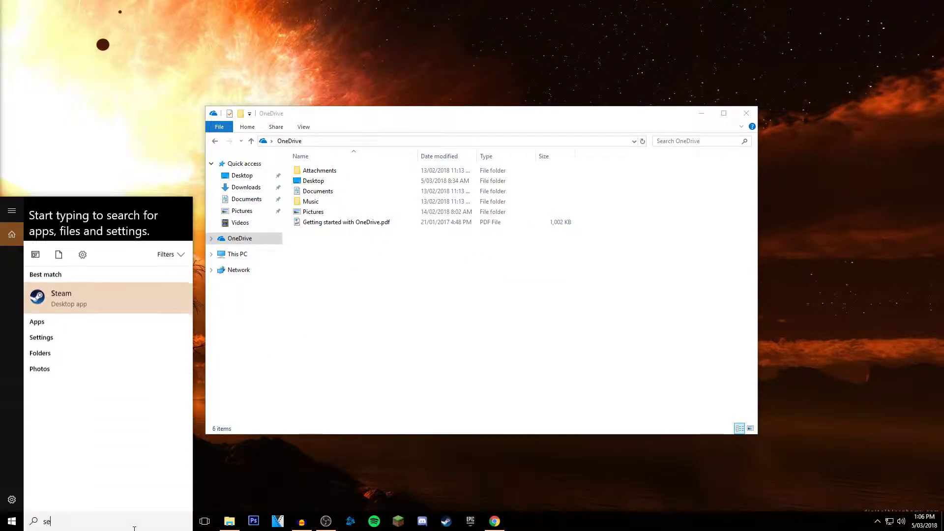
pyautogui.write('ttings')
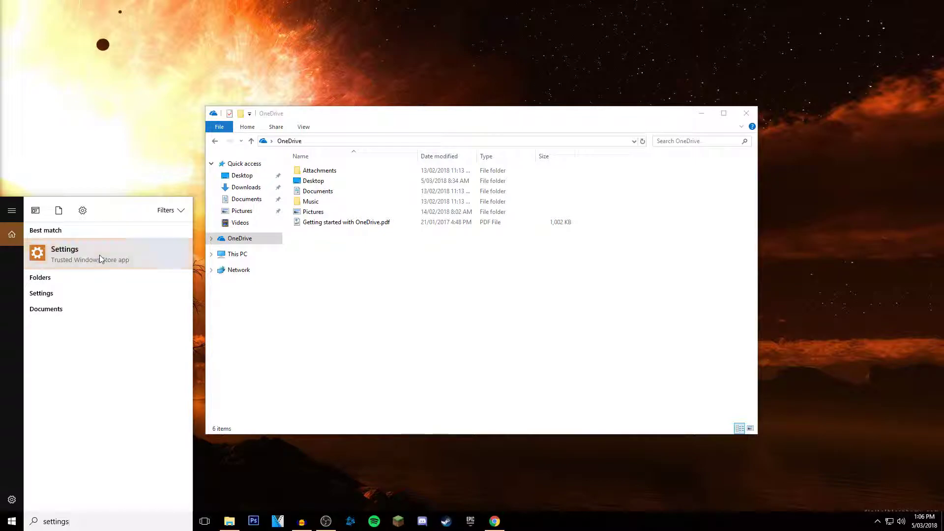
pyautogui.click(100, 259)
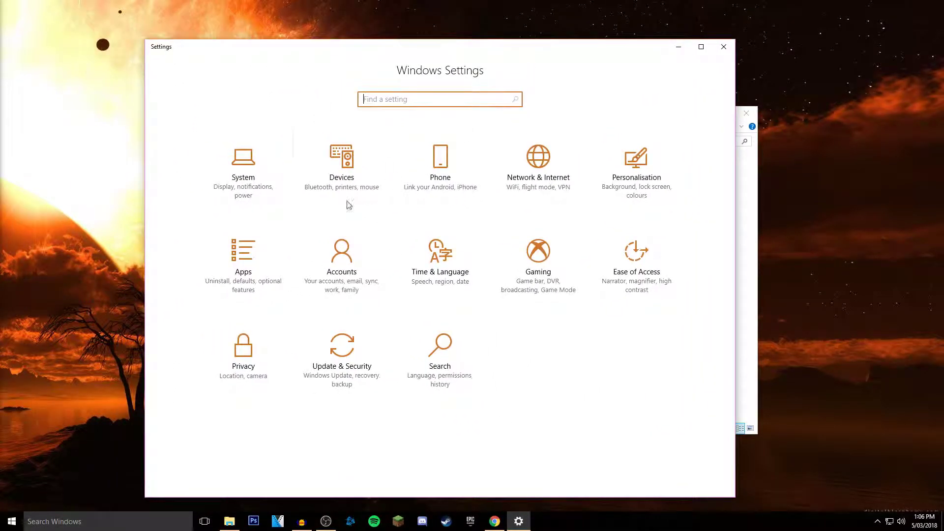
pyautogui.click(43, 517)
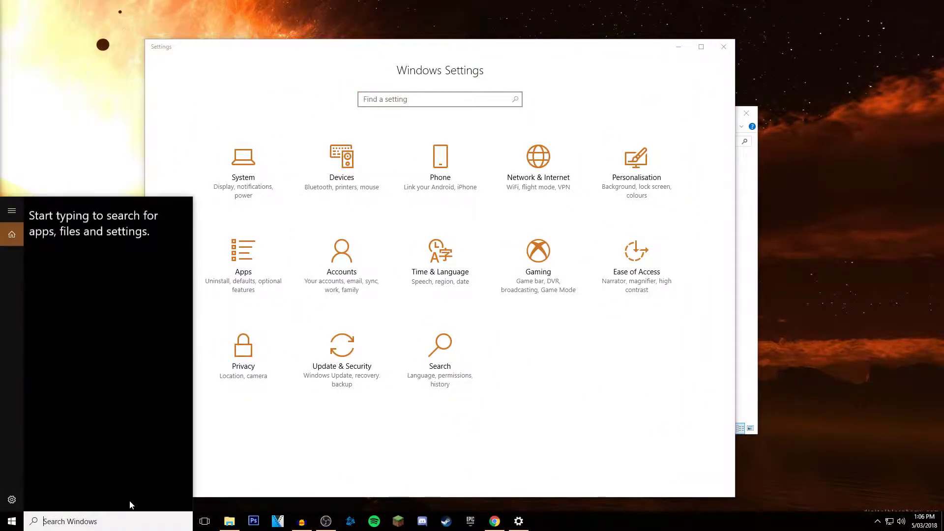
pyautogui.write('sett')
pyautogui.press('Return')
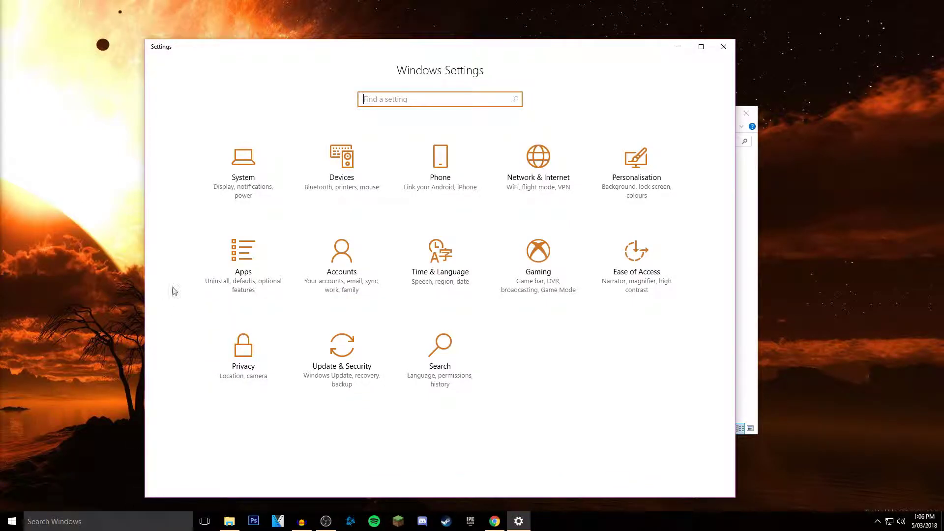
pyautogui.click(236, 179)
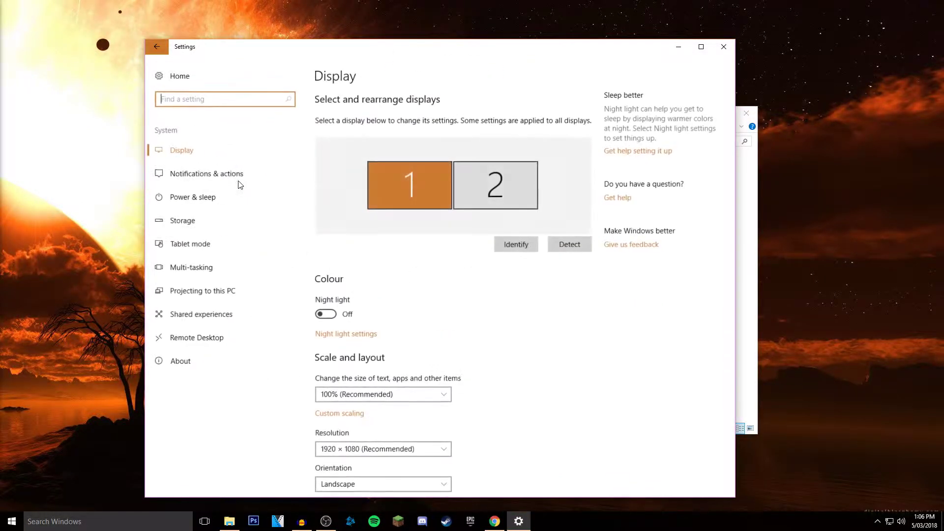
pyautogui.click(175, 363)
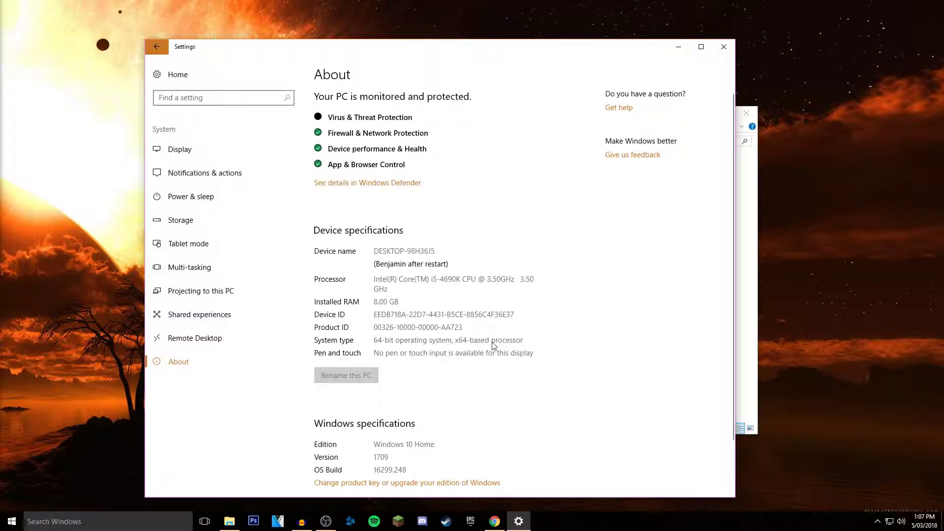
# Close the Settings and OneDrive folder windows and return to the browser's OneDrive article.
pyautogui.click(722, 47)
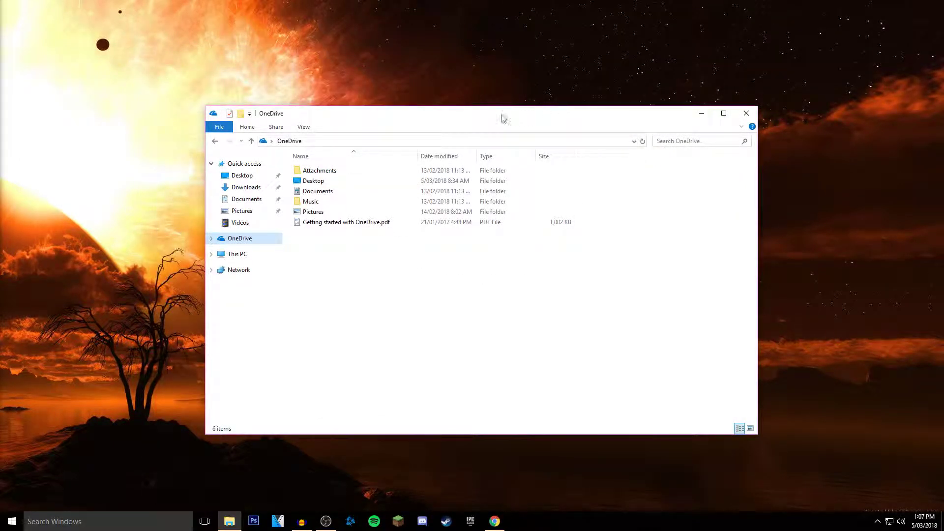
pyautogui.click(746, 113)
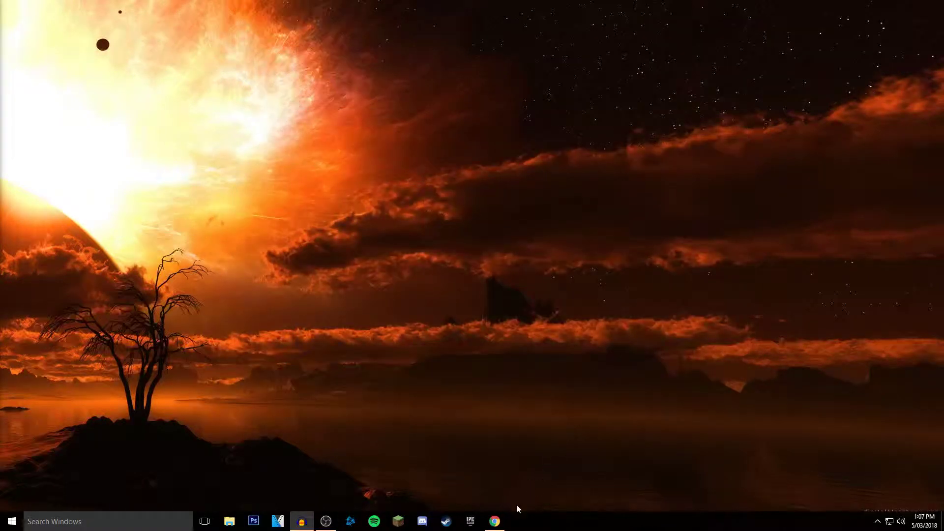
pyautogui.click(494, 520)
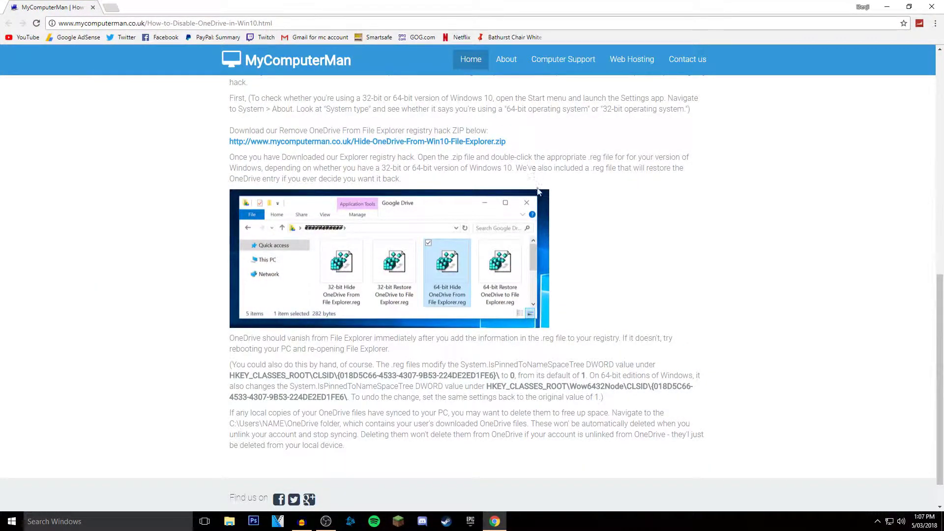
# Download Hide-OneDrive-From-Win10-File-Explorer.zip and drag it from the download shelf onto the desktop.
pyautogui.scroll(15, 606, 311)
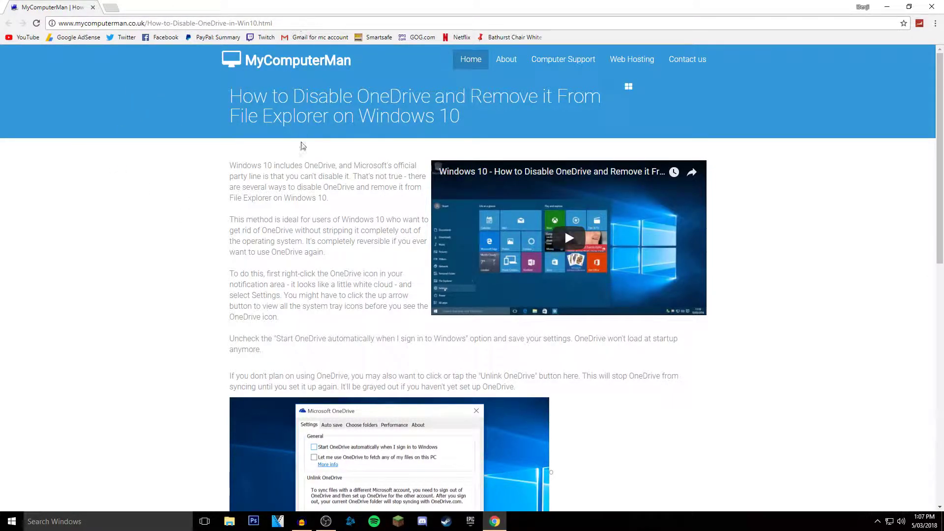
pyautogui.scroll(-4, 297, 181)
pyautogui.scroll(-5, 297, 181)
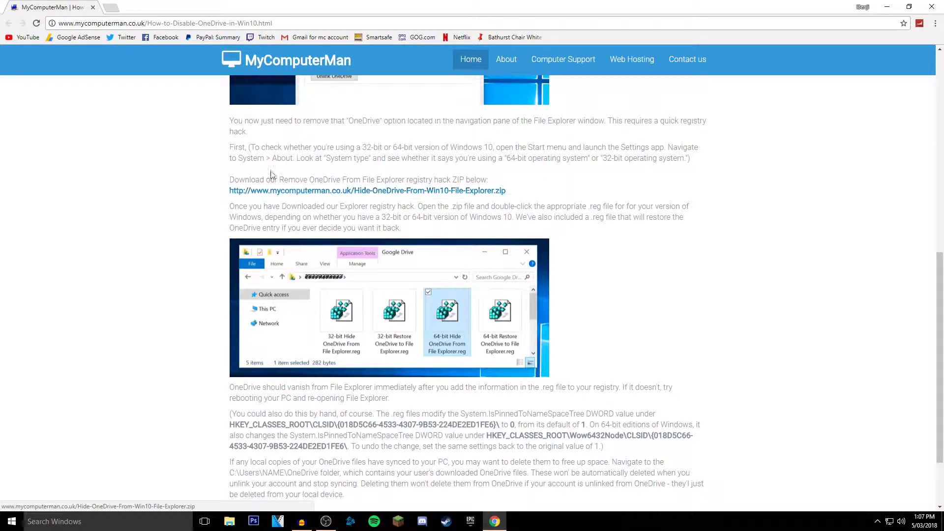
pyautogui.click(338, 191)
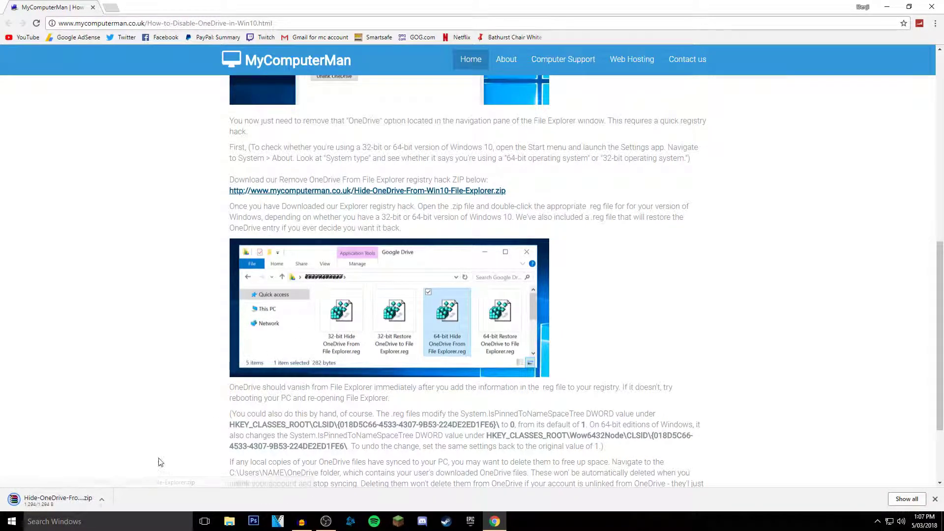
pyautogui.press('super+Down')
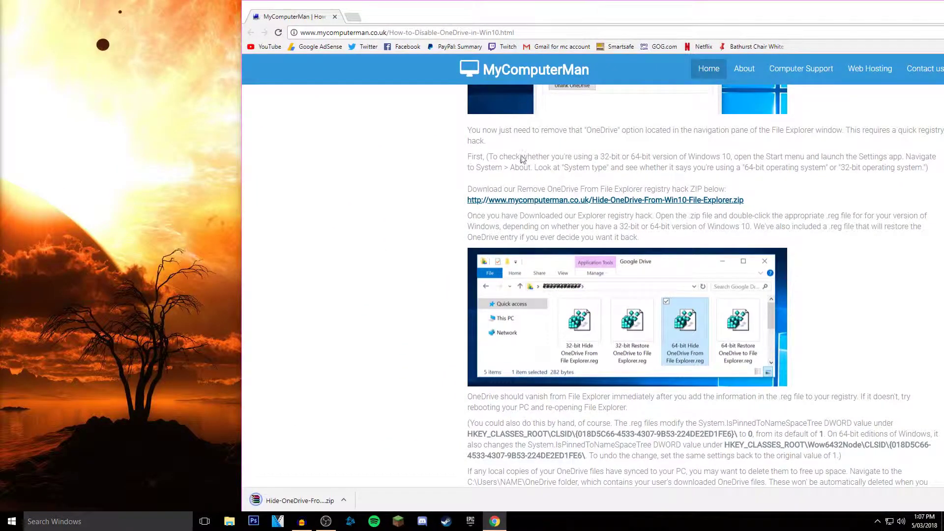
pyautogui.moveTo(275, 500); pyautogui.dragTo(129, 223)
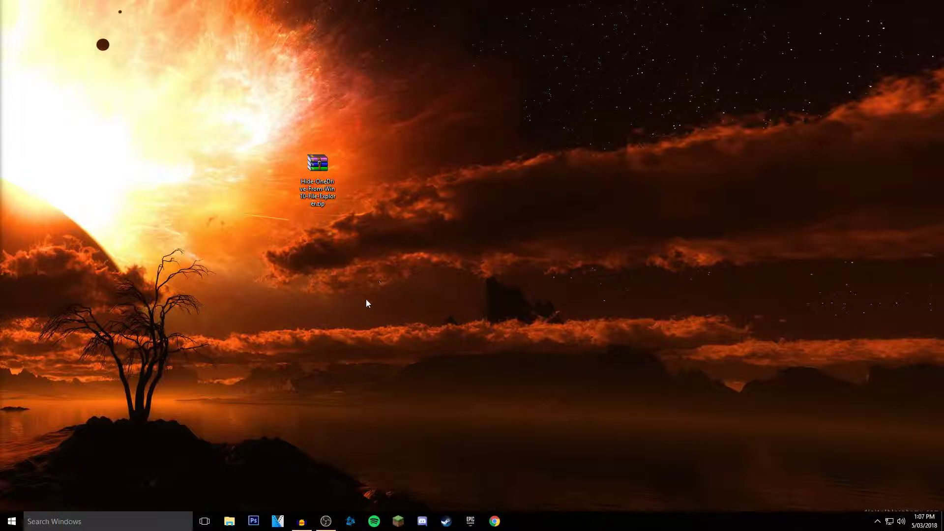
# Open the ZIP in WinRAR and merge the 64-bit 'Hide OneDrive From File Explorer.reg' into the registry.
pyautogui.doubleClick(320, 175)
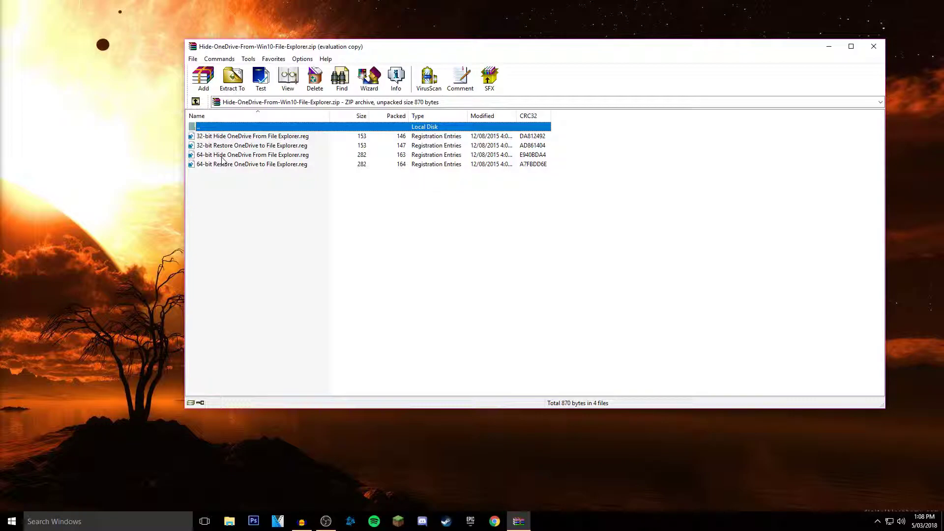
pyautogui.doubleClick(222, 157)
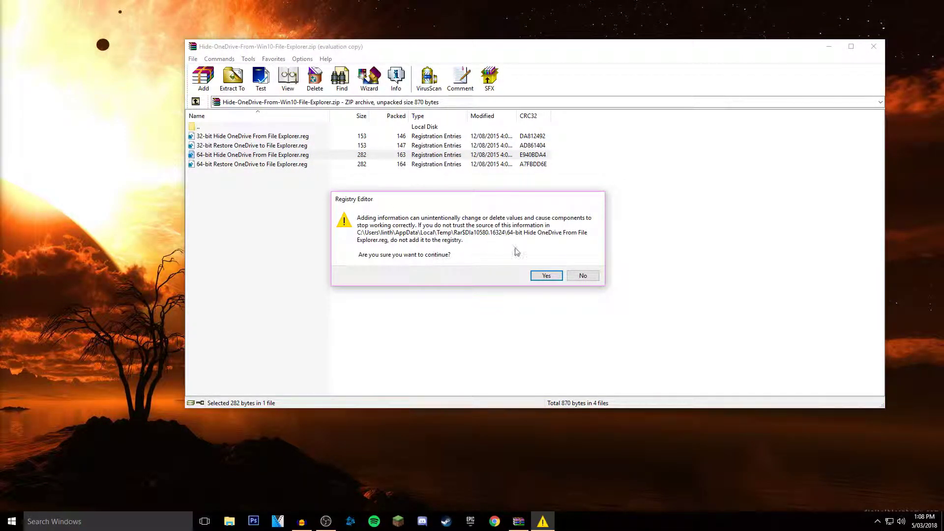
pyautogui.click(545, 275)
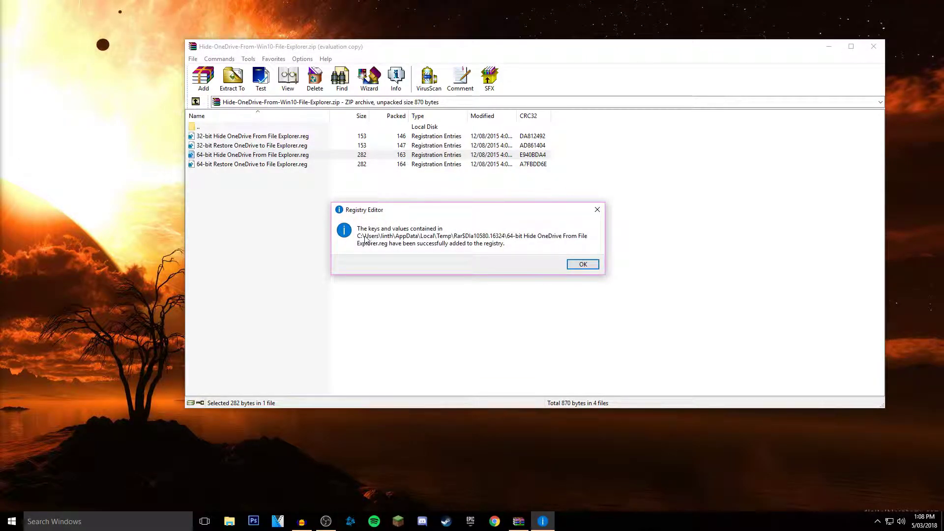
pyautogui.click(583, 264)
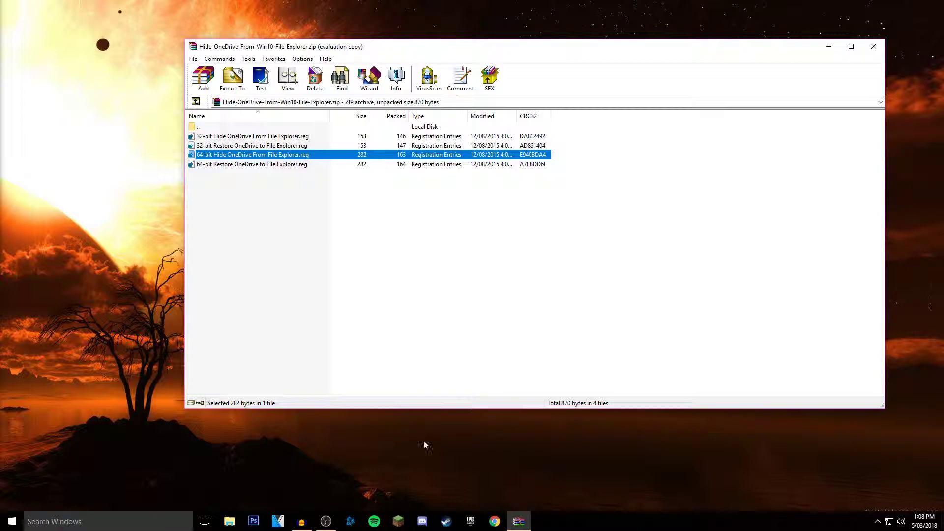
# Run the 64-bit Restore OneDrive .reg file and check File Explorer's navigation pane.
pyautogui.click(229, 521)
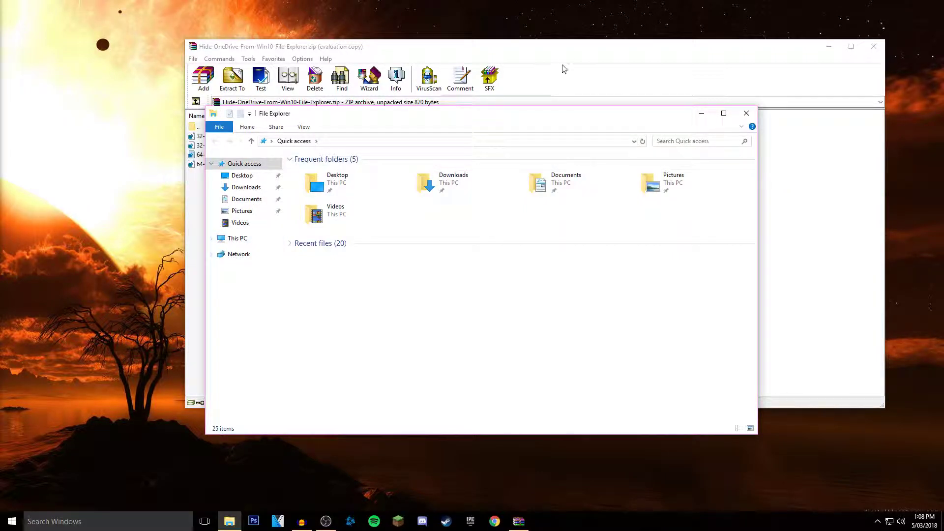
pyautogui.click(517, 66)
pyautogui.doubleClick(253, 163)
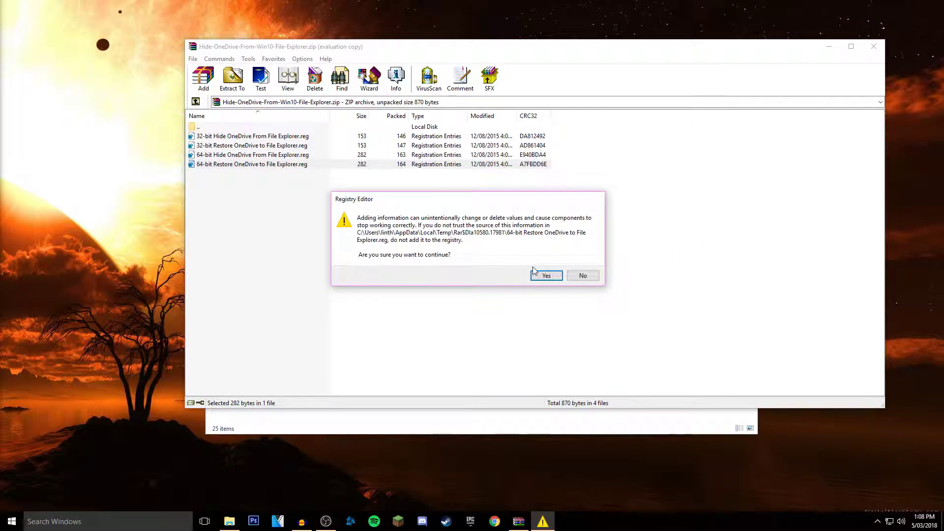
pyautogui.click(543, 274)
pyautogui.click(582, 264)
pyautogui.click(495, 427)
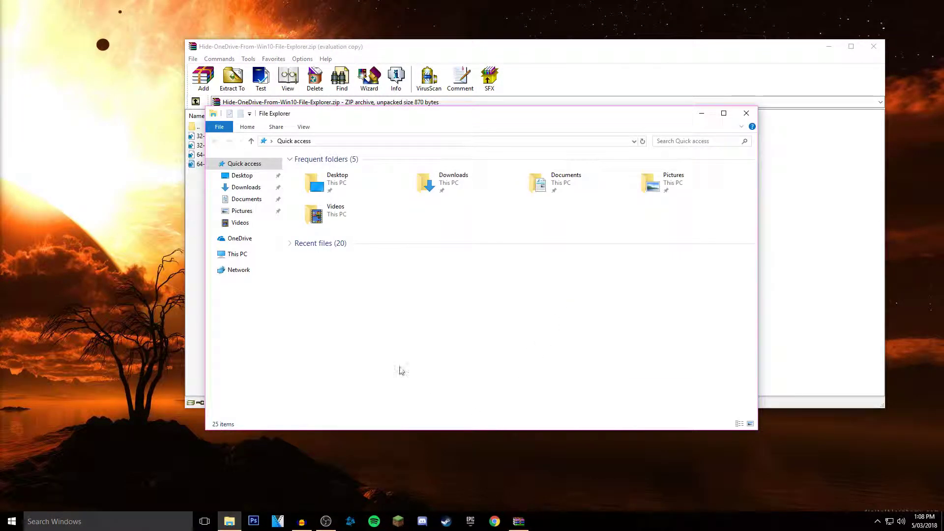
# Re-run the 64-bit Hide OneDrive .reg file and confirm OneDrive is gone from the navigation pane.
pyautogui.moveTo(504, 52); pyautogui.dragTo(504, 47)
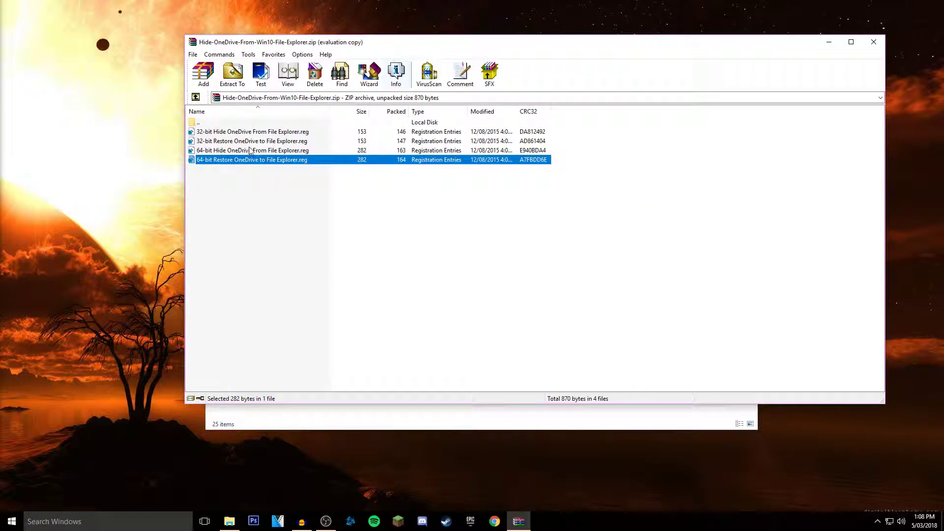
pyautogui.doubleClick(263, 151)
pyautogui.click(543, 274)
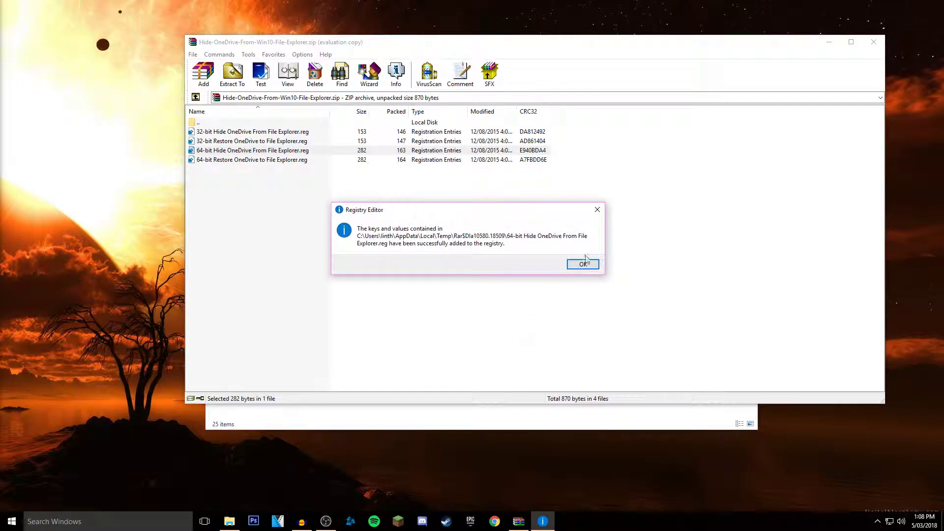
pyautogui.click(583, 264)
pyautogui.click(526, 418)
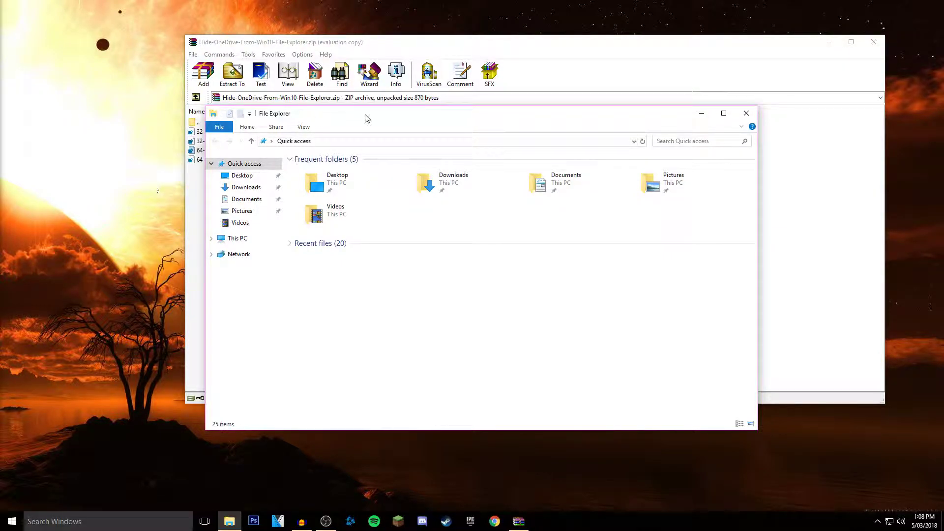
pyautogui.click(557, 45)
pyautogui.moveTo(556, 46); pyautogui.dragTo(531, 45)
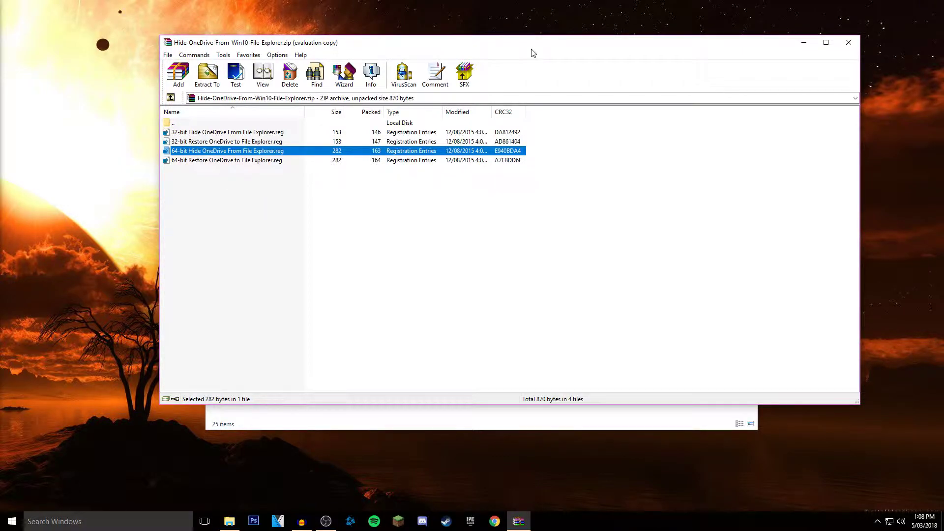
pyautogui.click(421, 418)
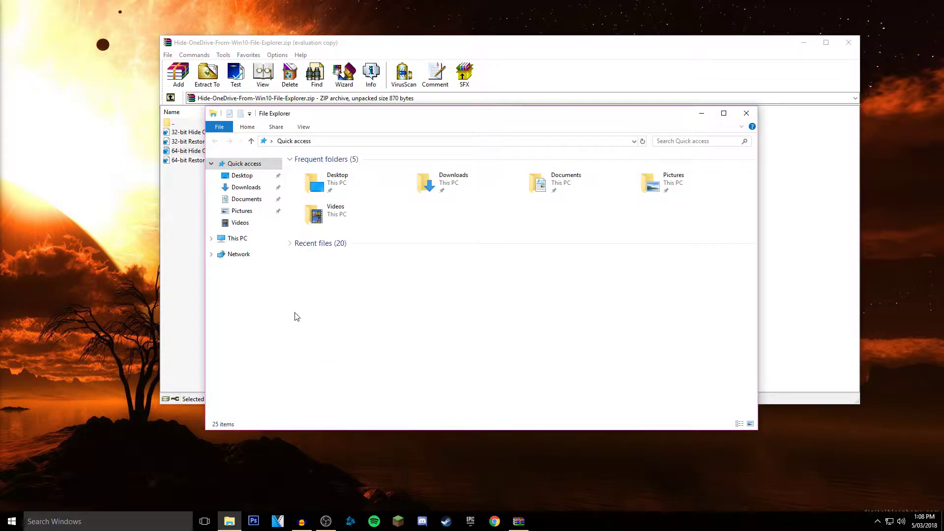